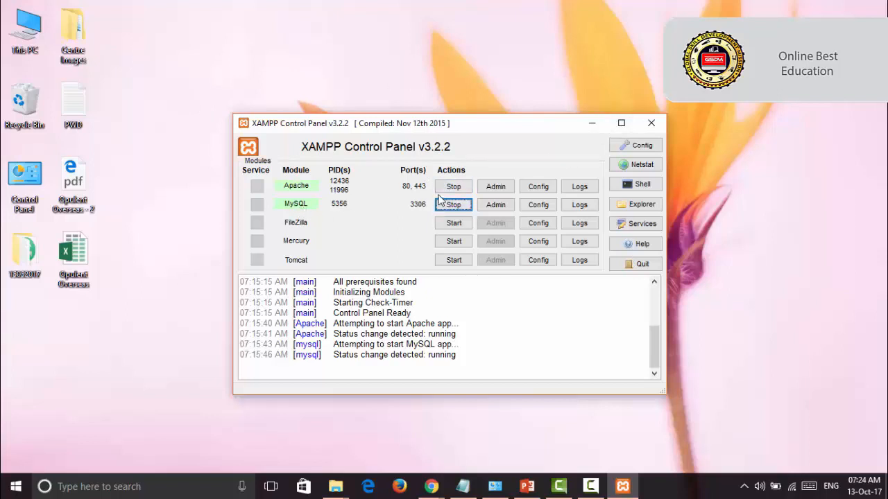
# Step: Close the XAMPP Control Panel window, checking that it can be restored from the system tray while Apache and MySQL run
pyautogui.click(649, 128)
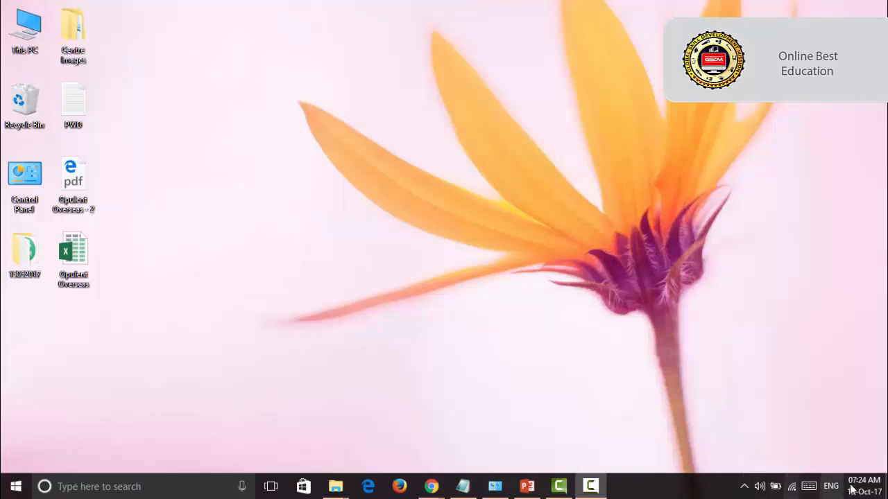
pyautogui.click(745, 486)
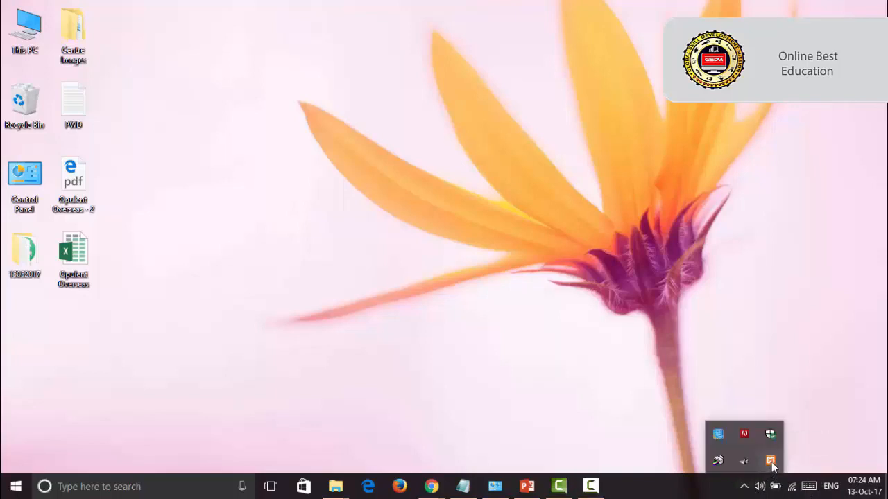
pyautogui.click(771, 461)
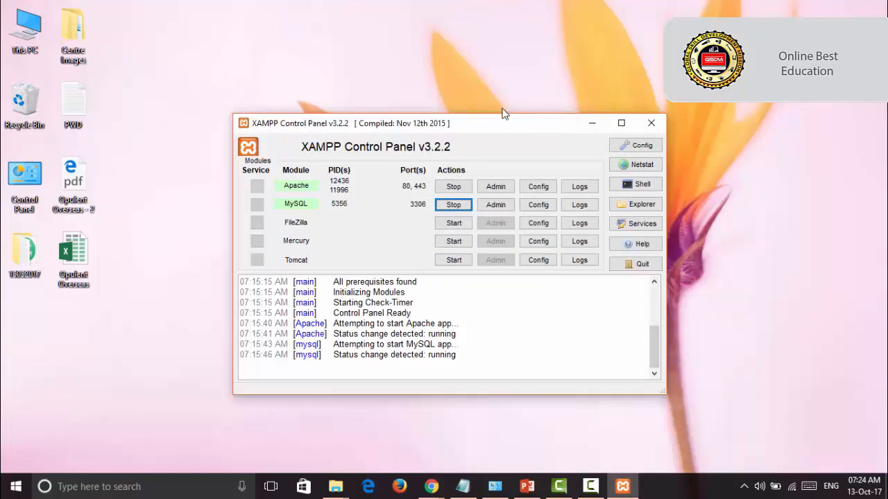
pyautogui.click(652, 125)
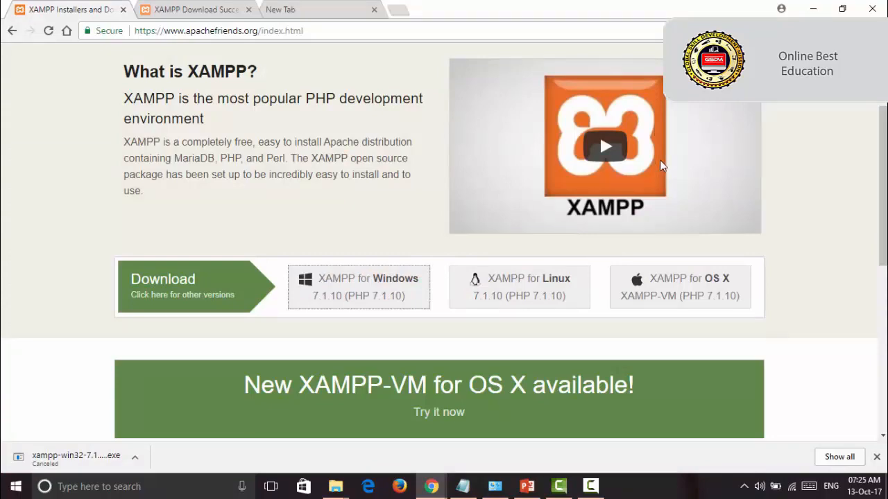
# Step: Switch to Chrome and load the XAMPP welcome page at localhost in the empty browser tab
pyautogui.click(165, 9)
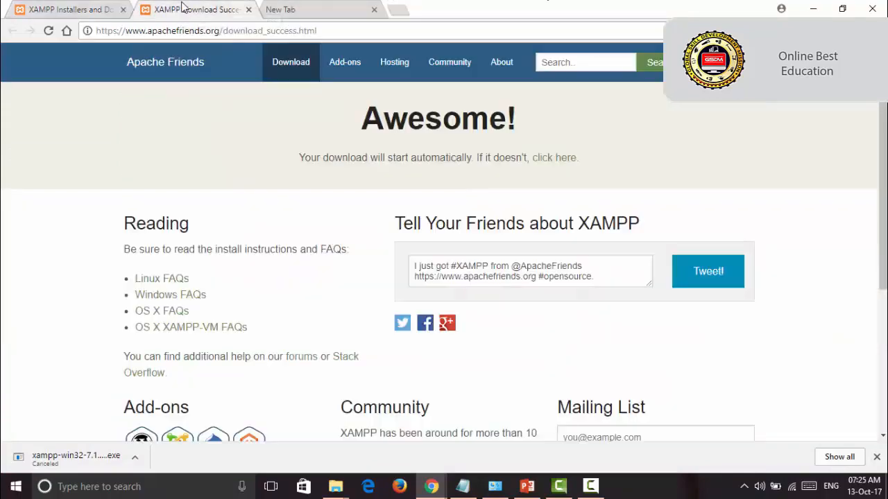
pyautogui.click(74, 8)
pyautogui.click(161, 7)
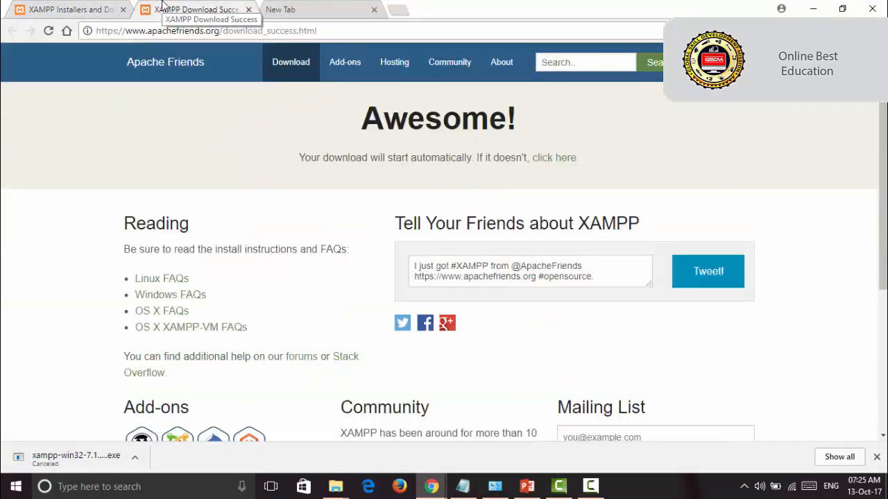
pyautogui.click(312, 9)
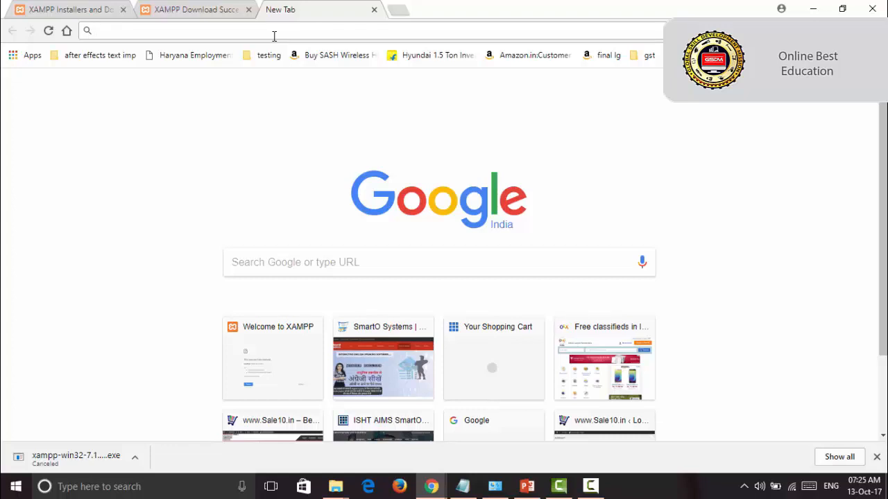
pyautogui.write('localhost')
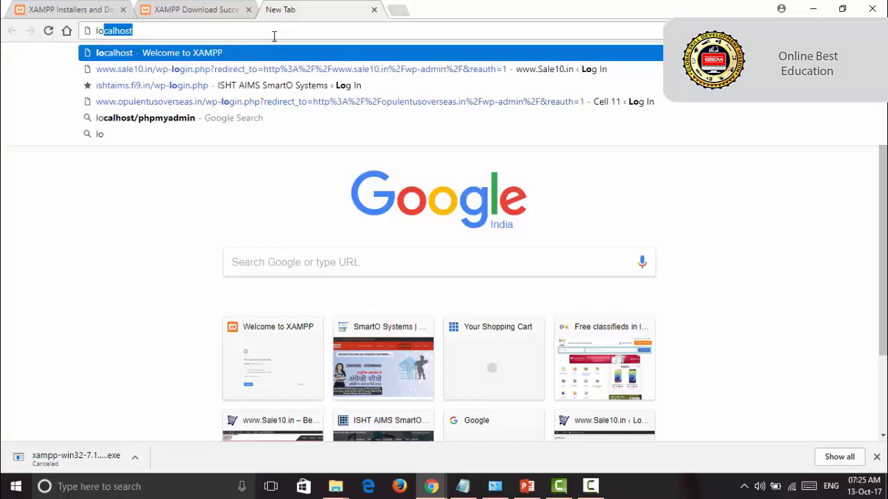
pyautogui.click(144, 55)
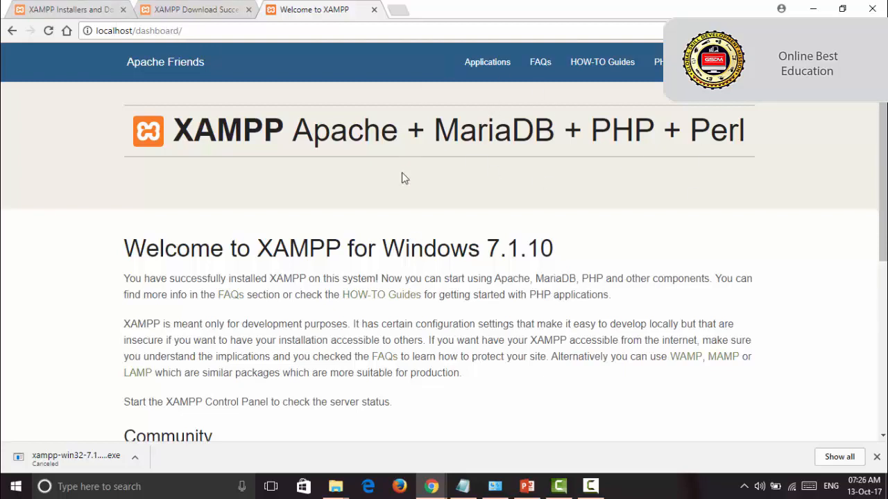
# Step: Look over the XAMPP dashboard page and open phpMyAdmin from it
pyautogui.scroll(-5, 499, 254)
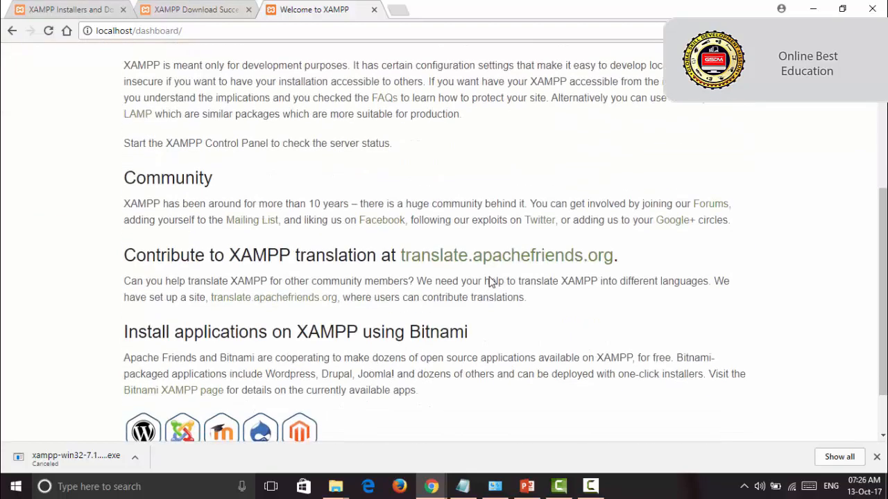
pyautogui.scroll(5, 486, 295)
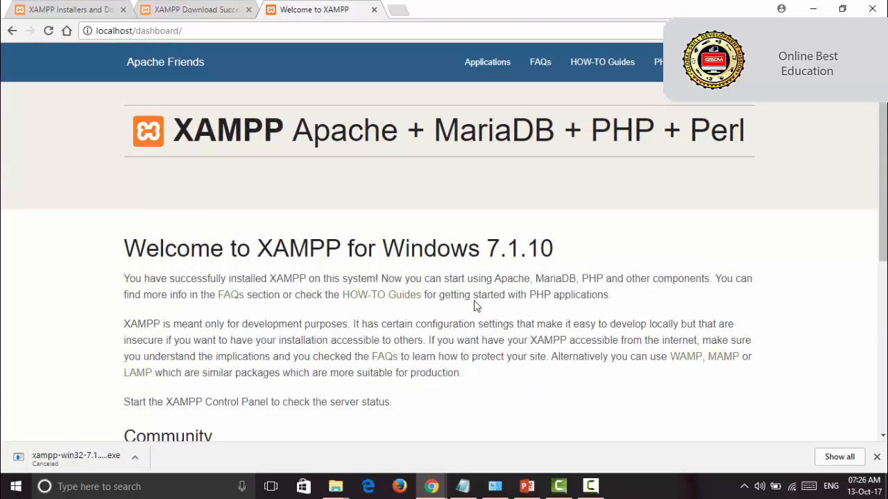
pyautogui.scroll(-5, 476, 307)
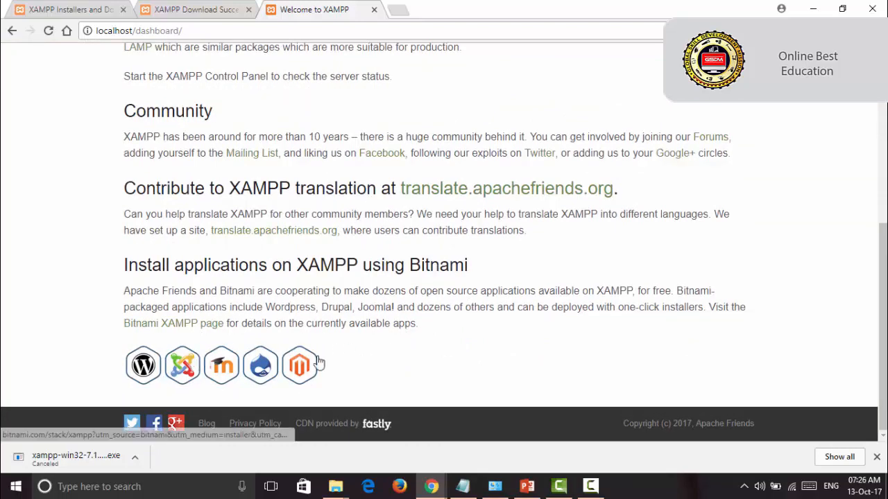
pyautogui.scroll(5, 578, 282)
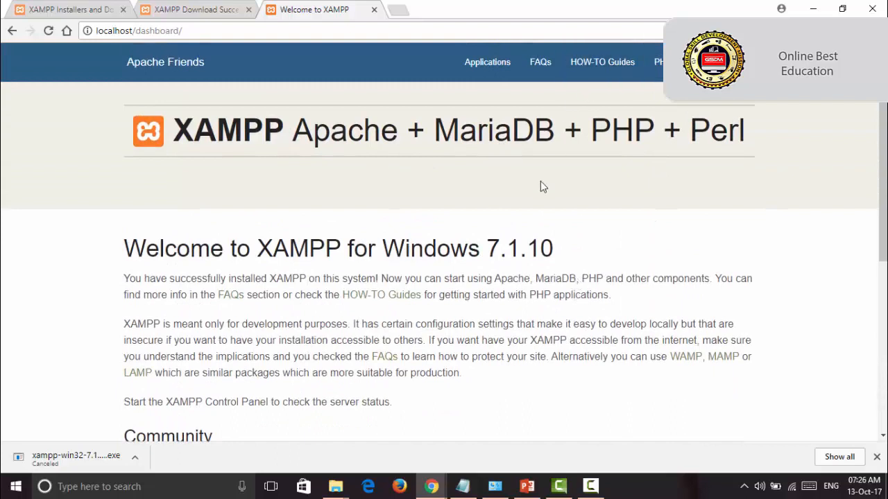
pyautogui.click(730, 63)
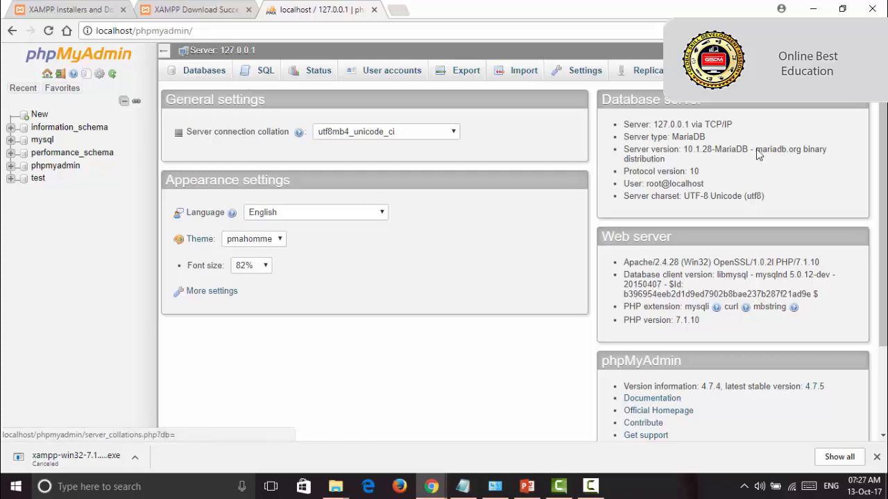
# Step: Run the SQL query "SHOW DATABASES;" on the server 127.0.0.1
pyautogui.click(257, 73)
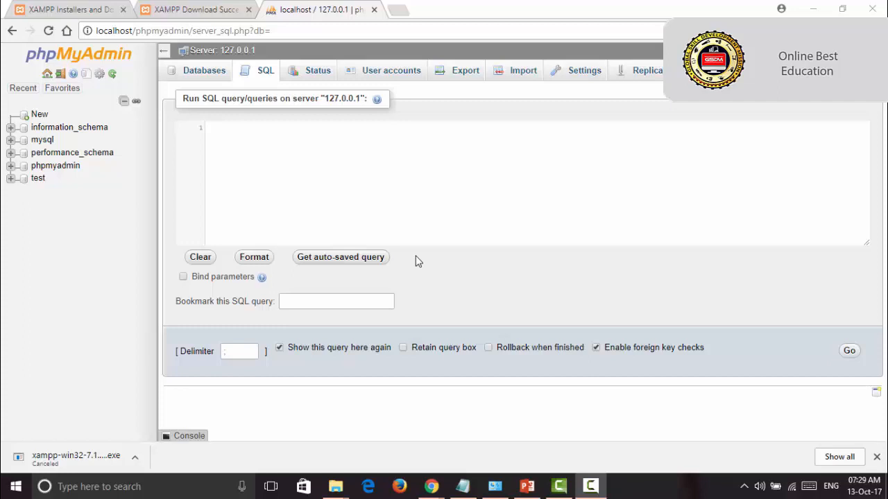
pyautogui.click(256, 151)
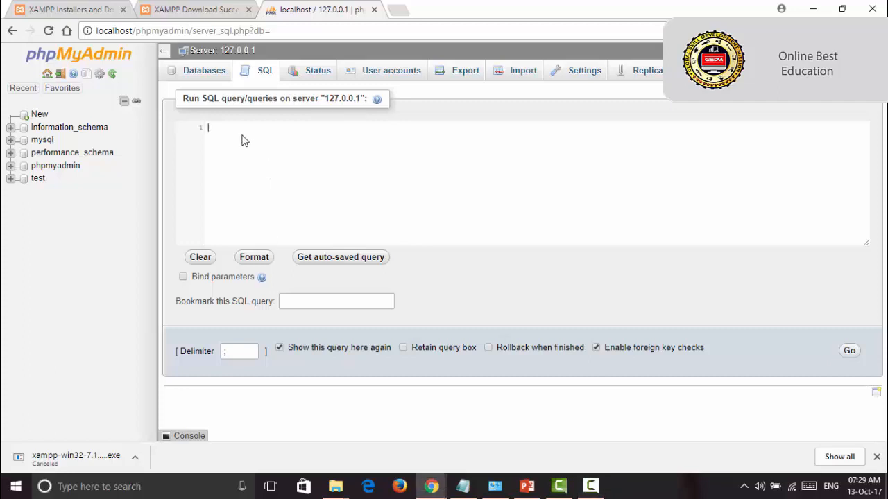
pyautogui.write('s')
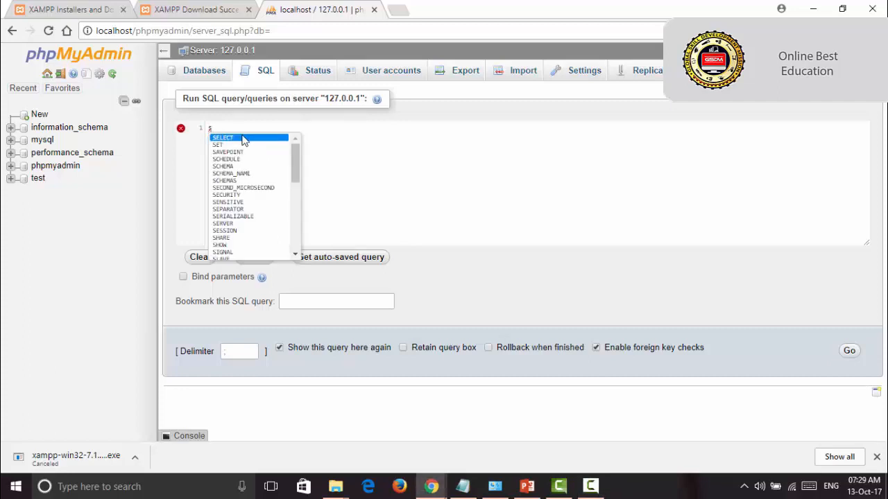
pyautogui.write('h')
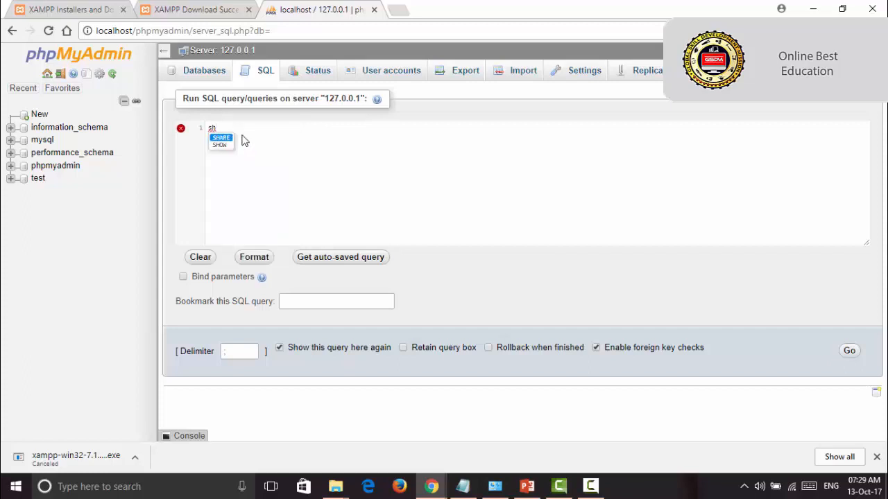
pyautogui.press('Down')
pyautogui.press('Return')
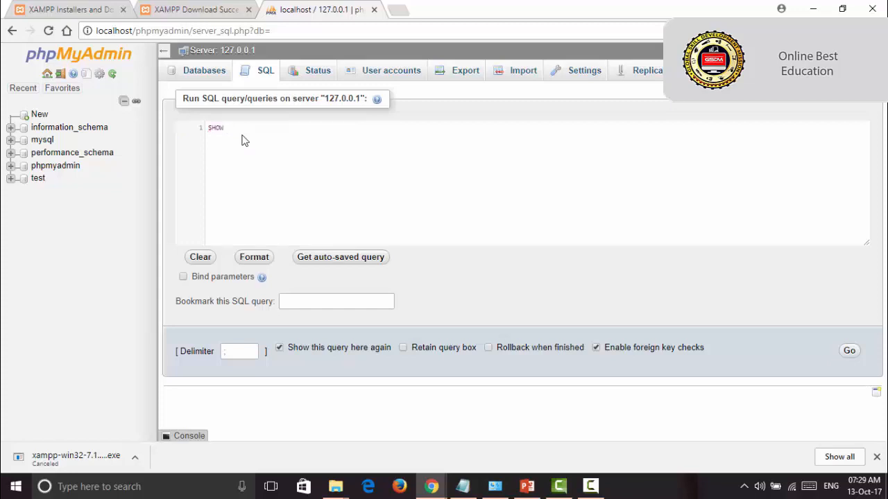
pyautogui.write('da')
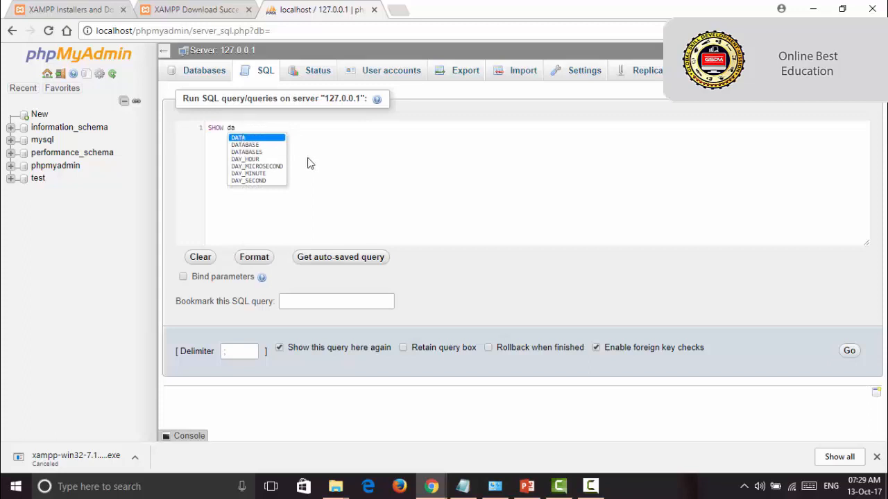
pyautogui.press('Down')
pyautogui.press('Down')
pyautogui.press('Return')
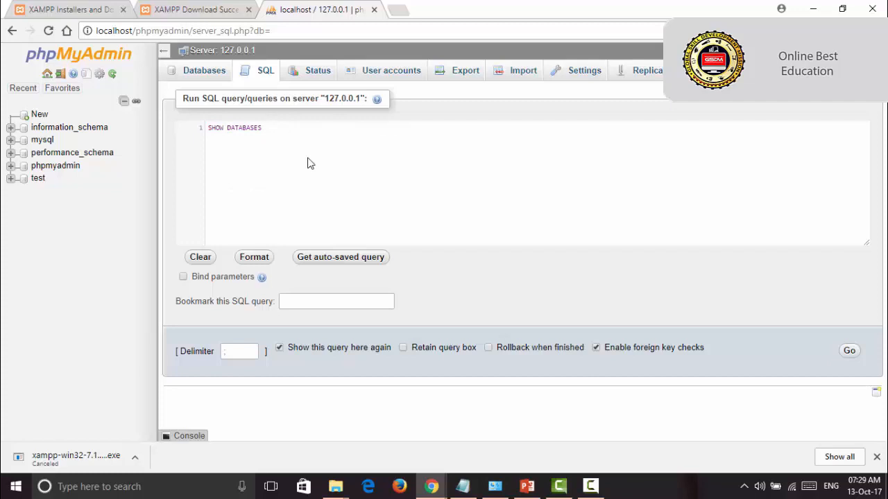
pyautogui.write(';')
pyautogui.click(849, 352)
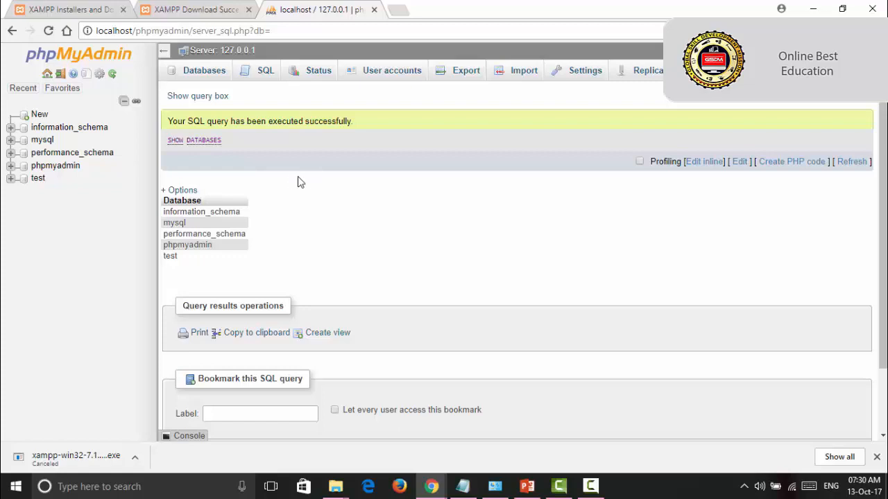
# Step: Highlight the returned database list and the end of the query's status message to review the result
pyautogui.moveTo(204, 182); pyautogui.dragTo(268, 257)
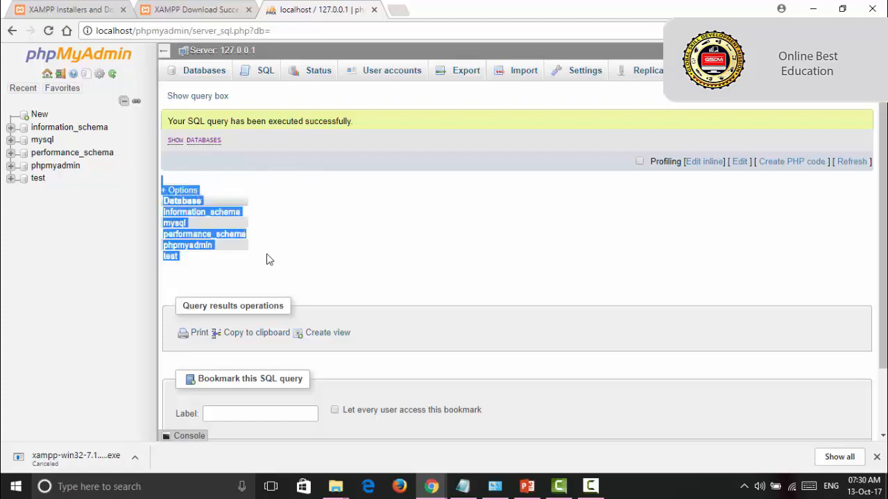
pyautogui.click(250, 271)
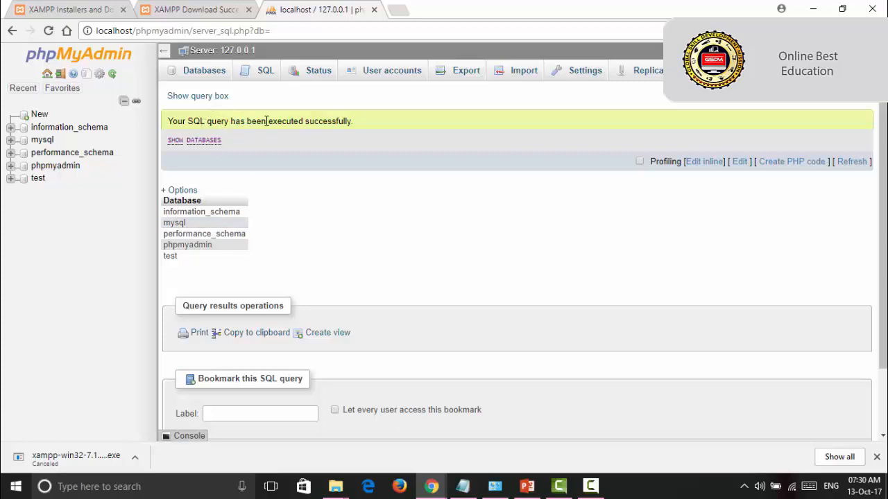
pyautogui.moveTo(269, 122); pyautogui.dragTo(366, 130)
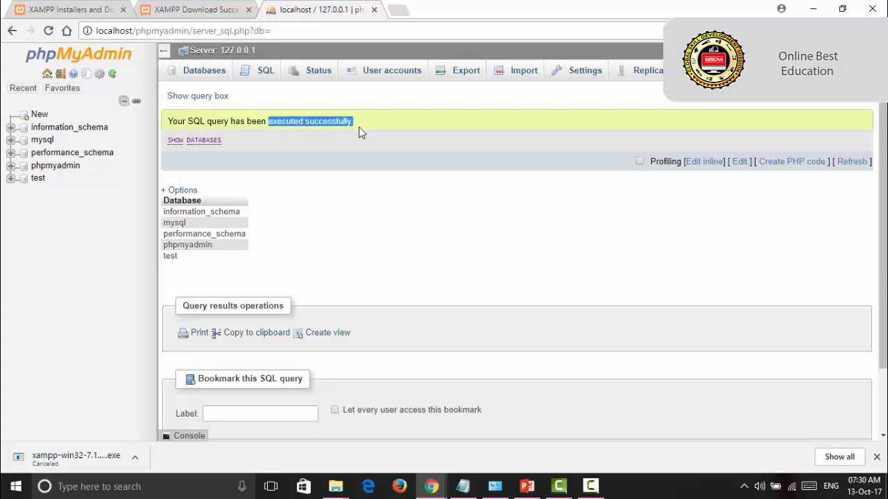